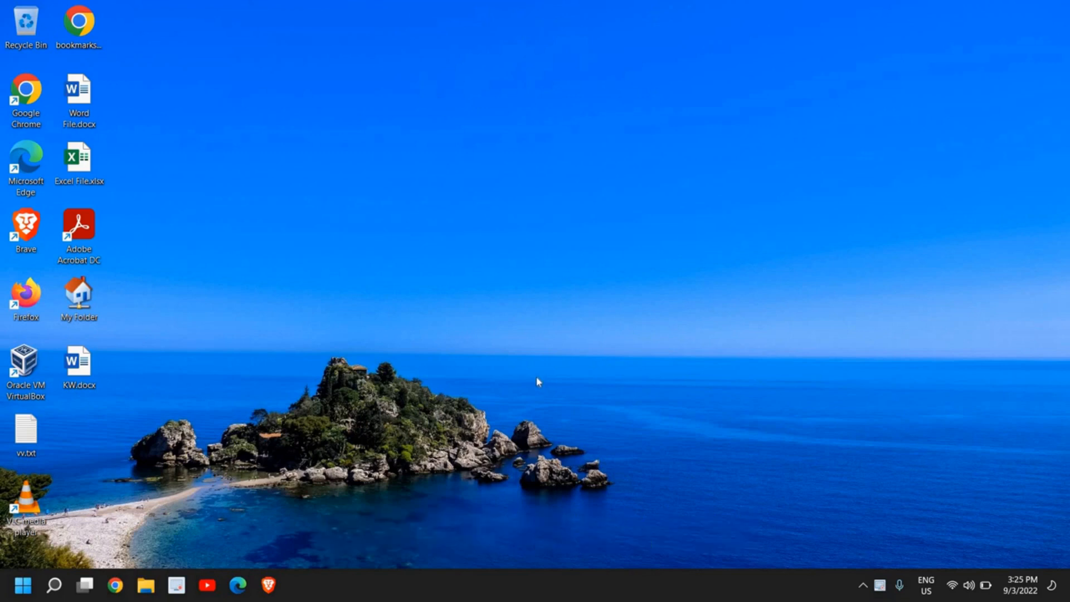
- Briefly check Windows Search and the desktop context menu, then dismiss both
left_click(55, 584)
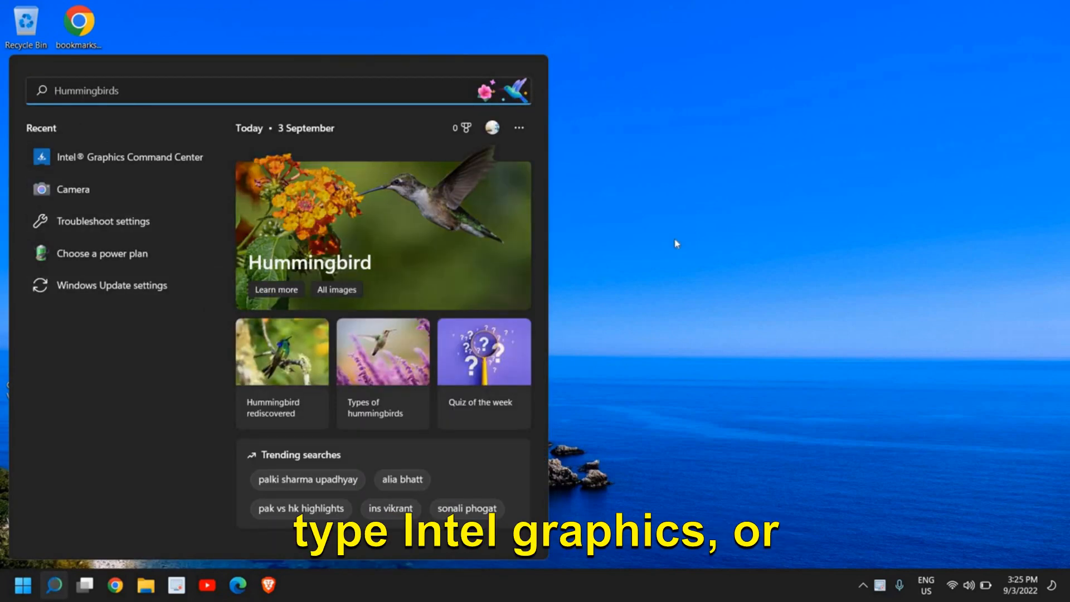
left_click(684, 256)
right_click(685, 257)
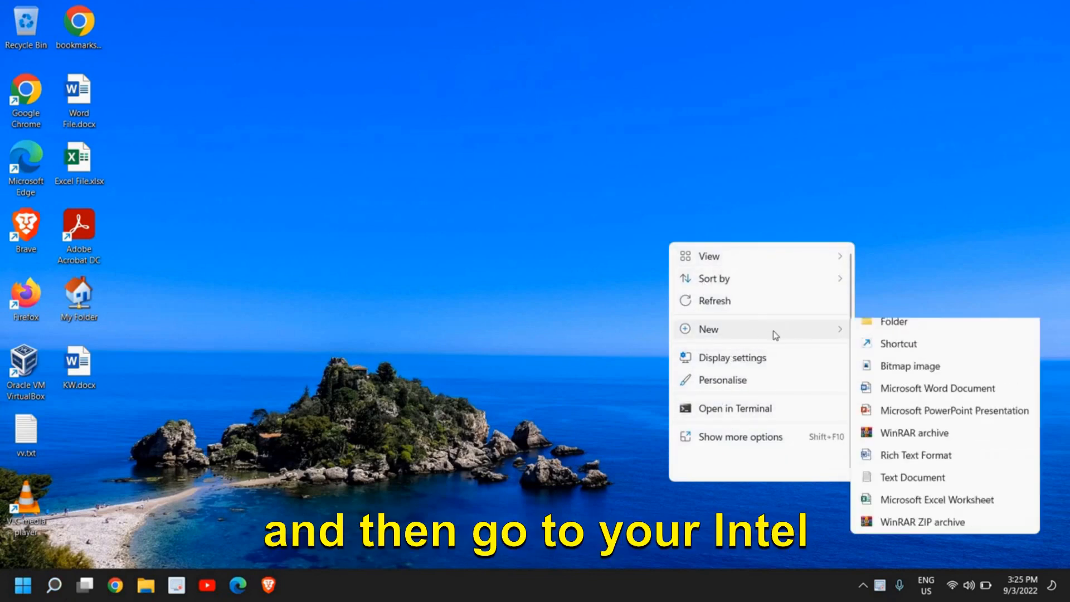
left_click(397, 366)
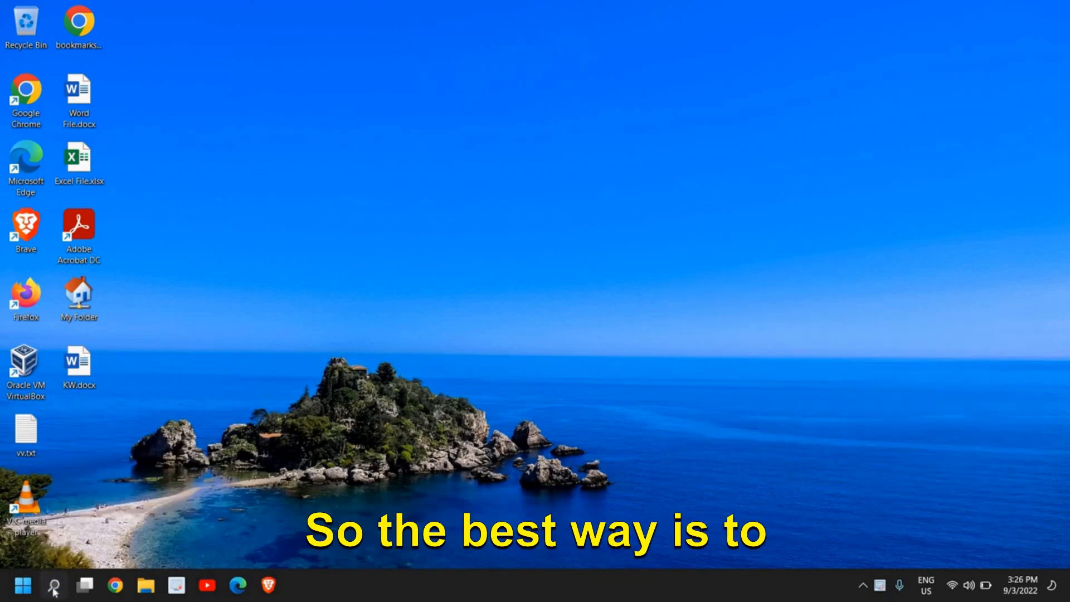
- Launch Intel Graphics Command Center from the Recent list in Windows Search
left_click(53, 586)
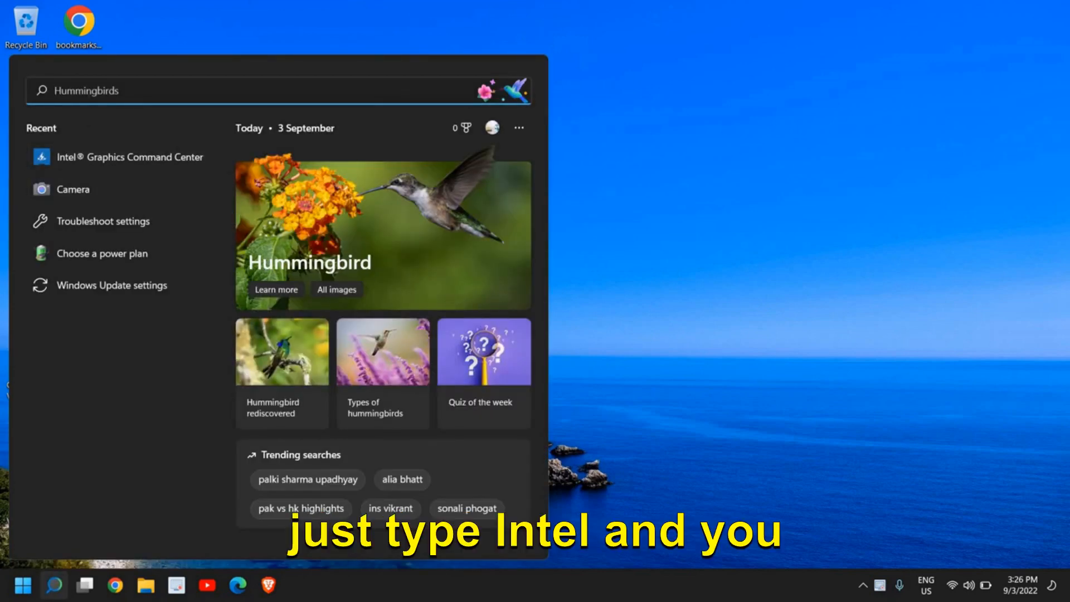
left_click(87, 165)
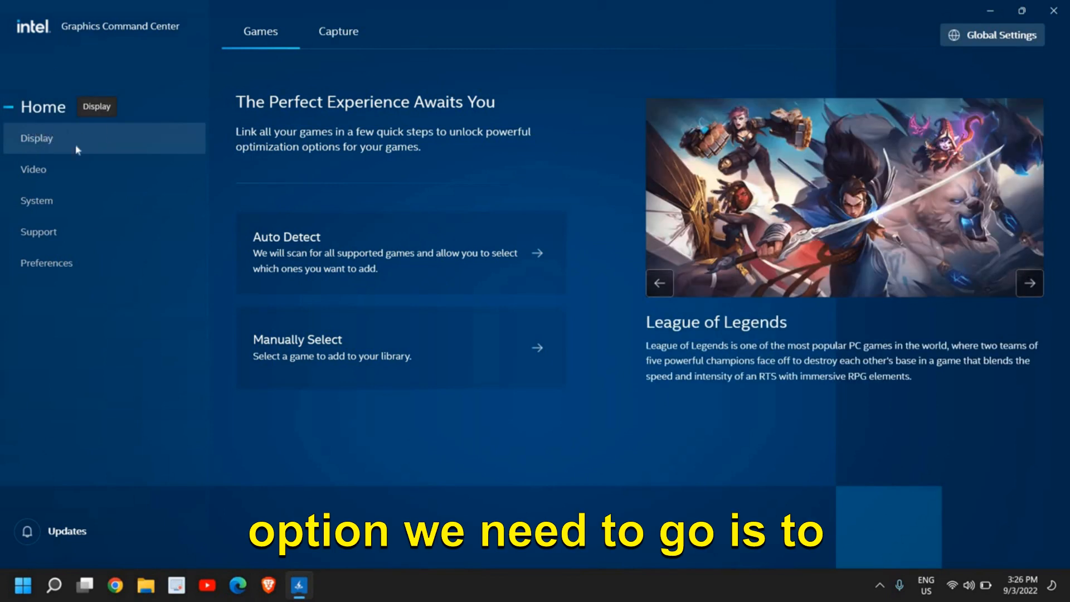
- Review Display settings, keeping 1920 x 1080 resolution, 60p refresh rate and landscape rotation
left_click(50, 140)
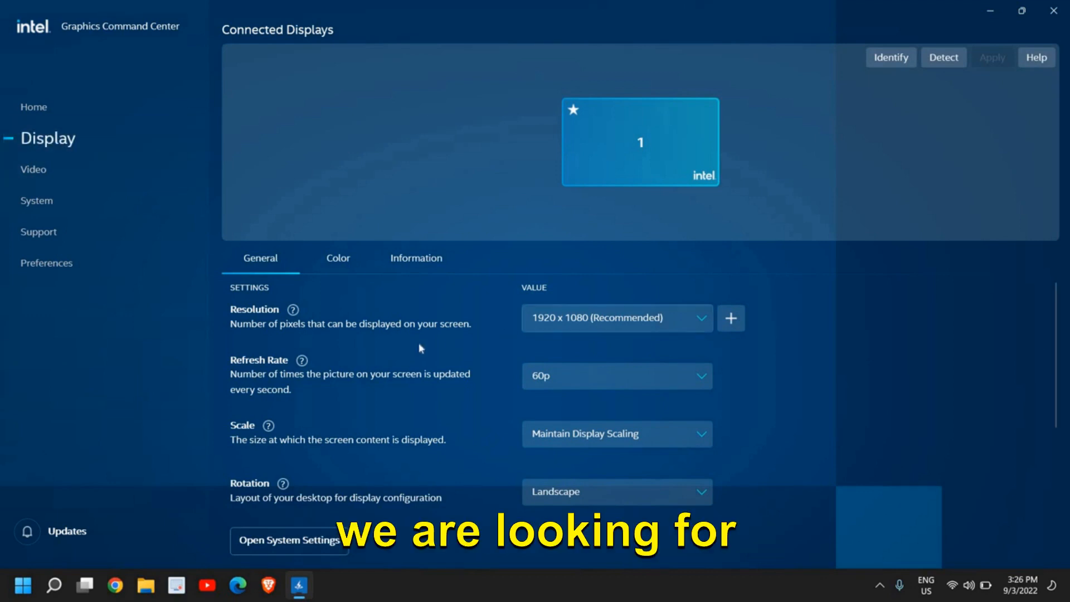
left_click(634, 315)
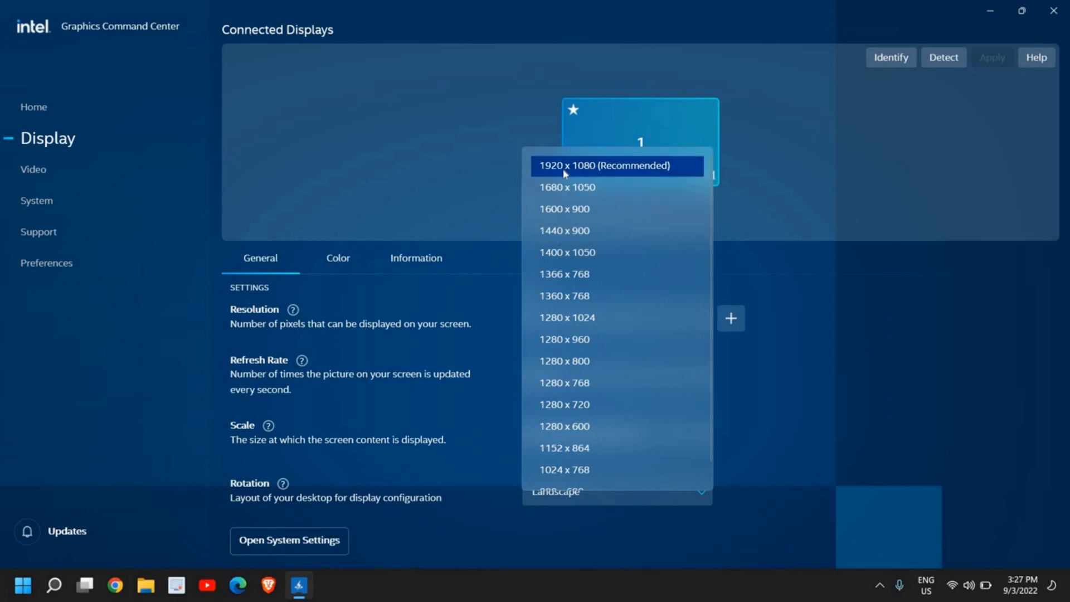
left_click(607, 167)
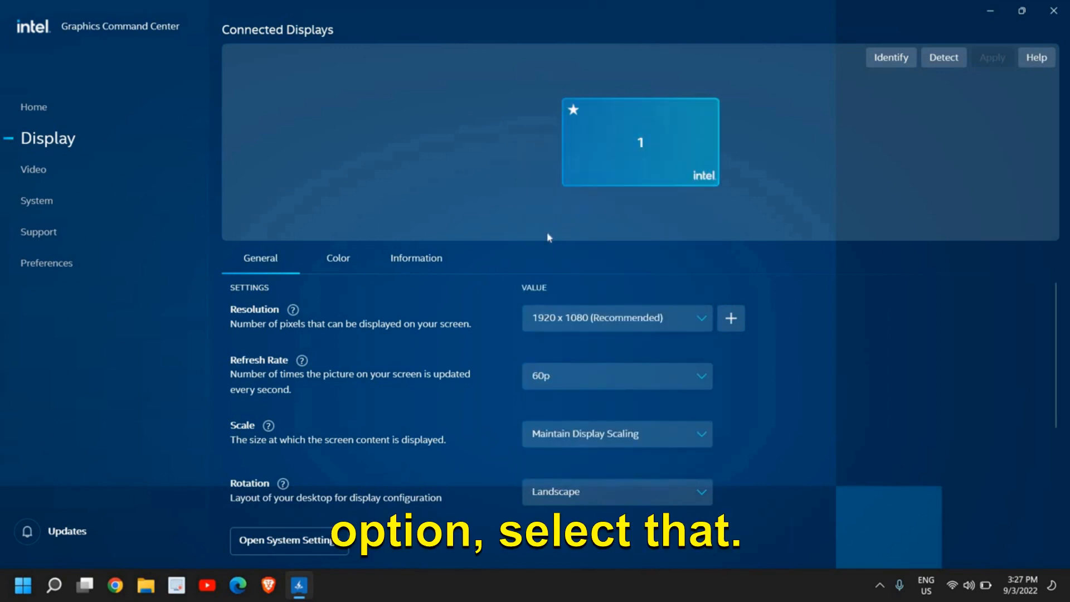
left_click(552, 381)
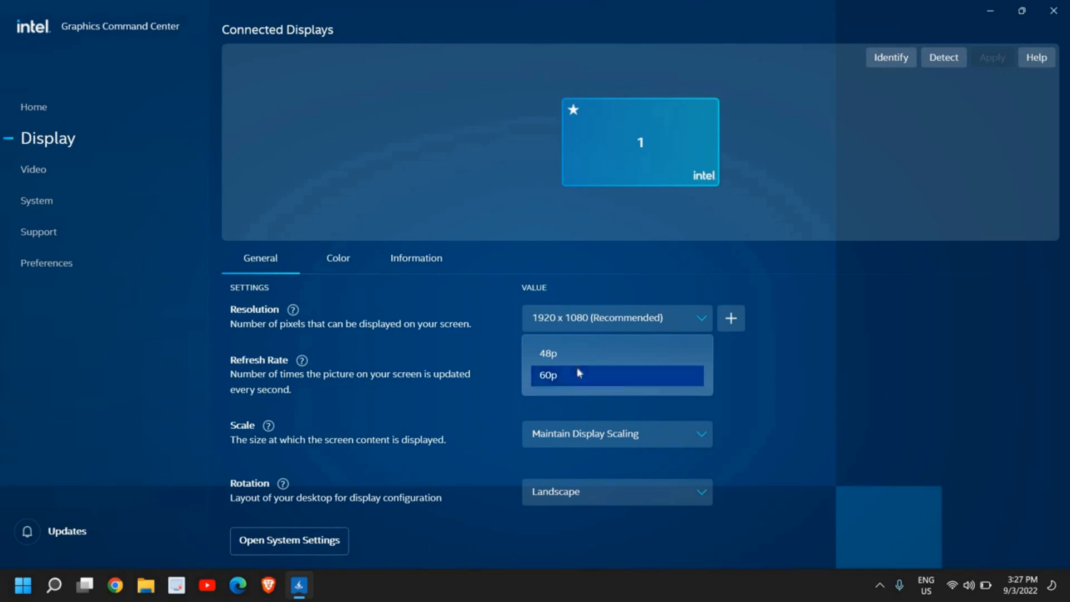
left_click(354, 427)
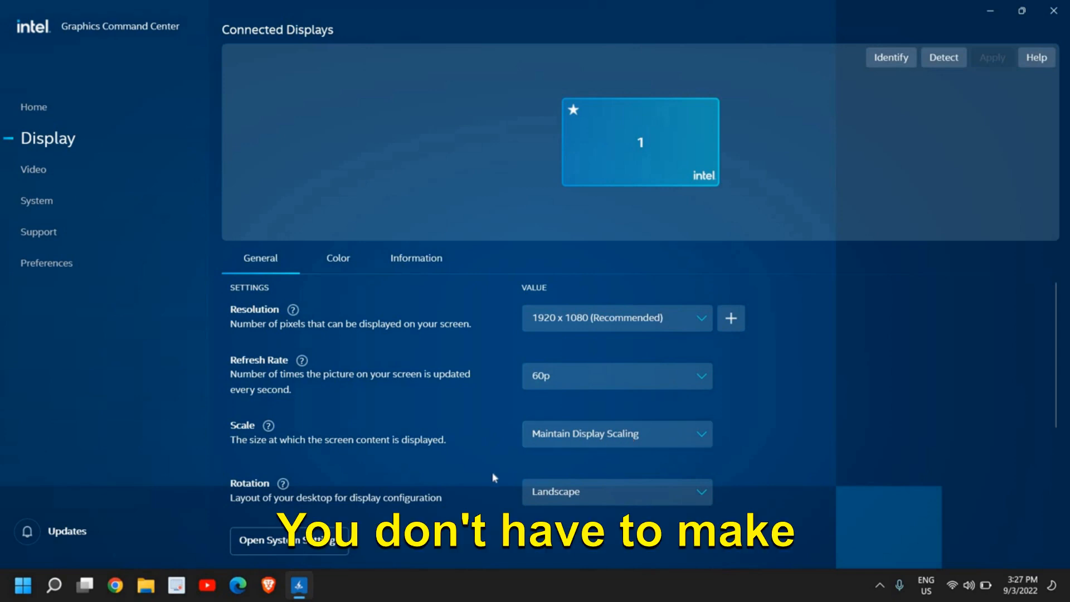
left_click(589, 494)
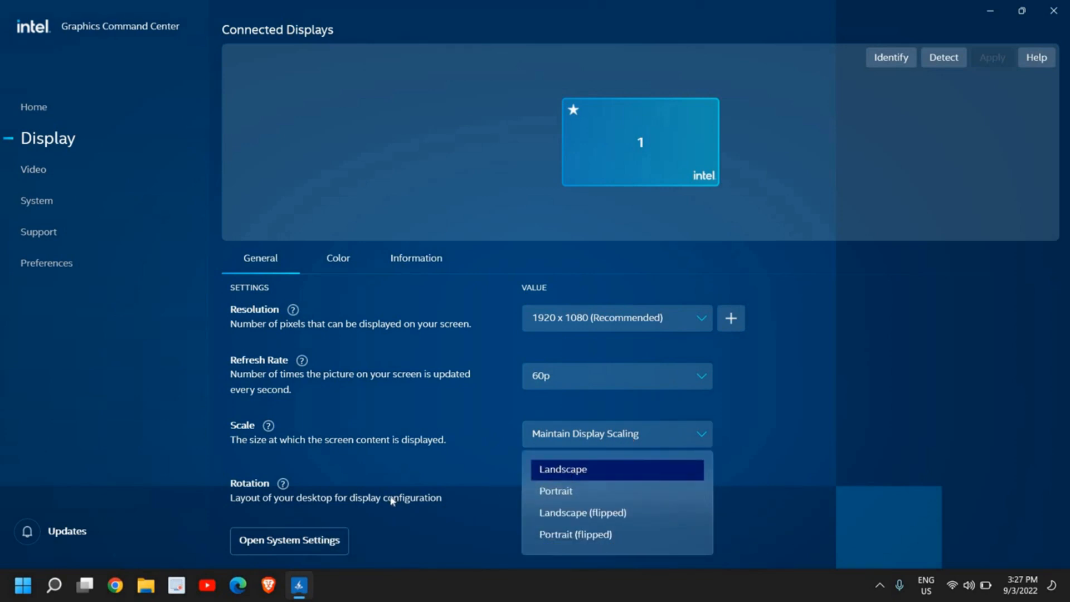
- Show the Video settings with the Default profile, dismissing the Real-Time Preview notice
left_click(43, 174)
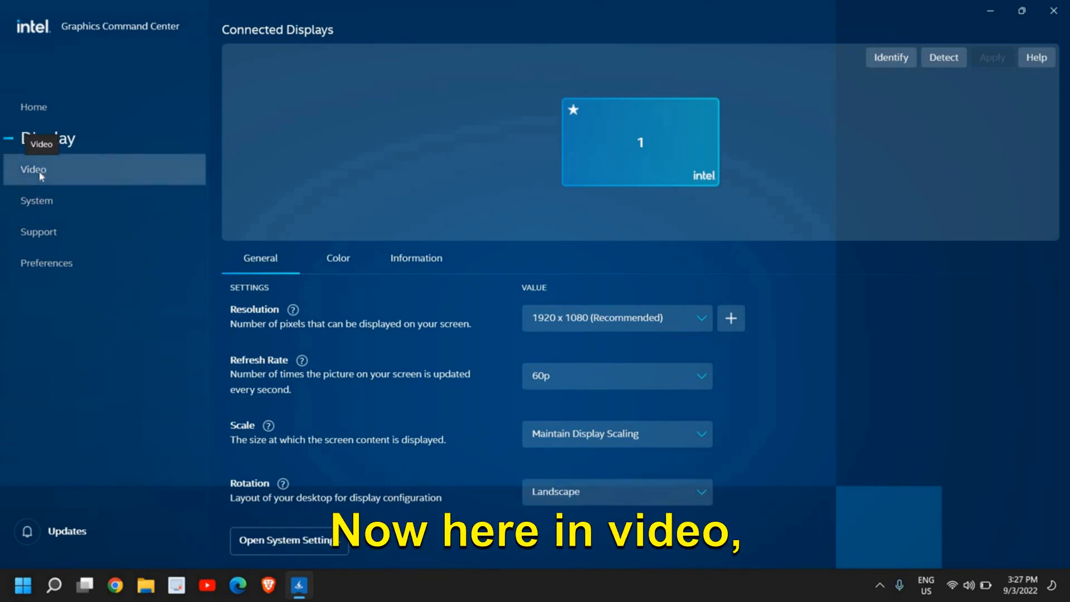
left_click(40, 173)
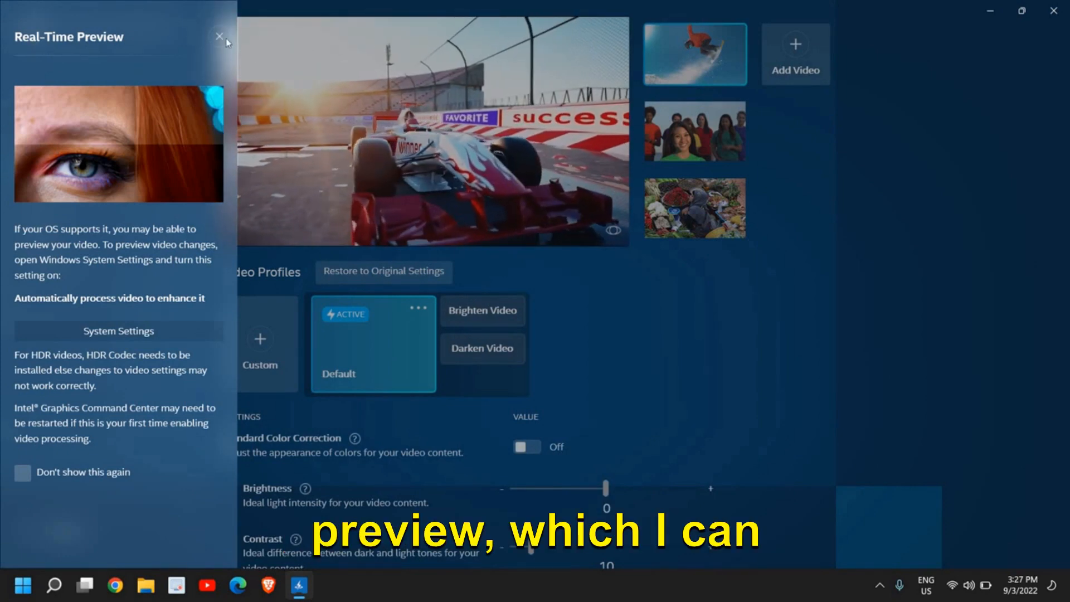
left_click(216, 35)
scroll(543, 347, "down", 1)
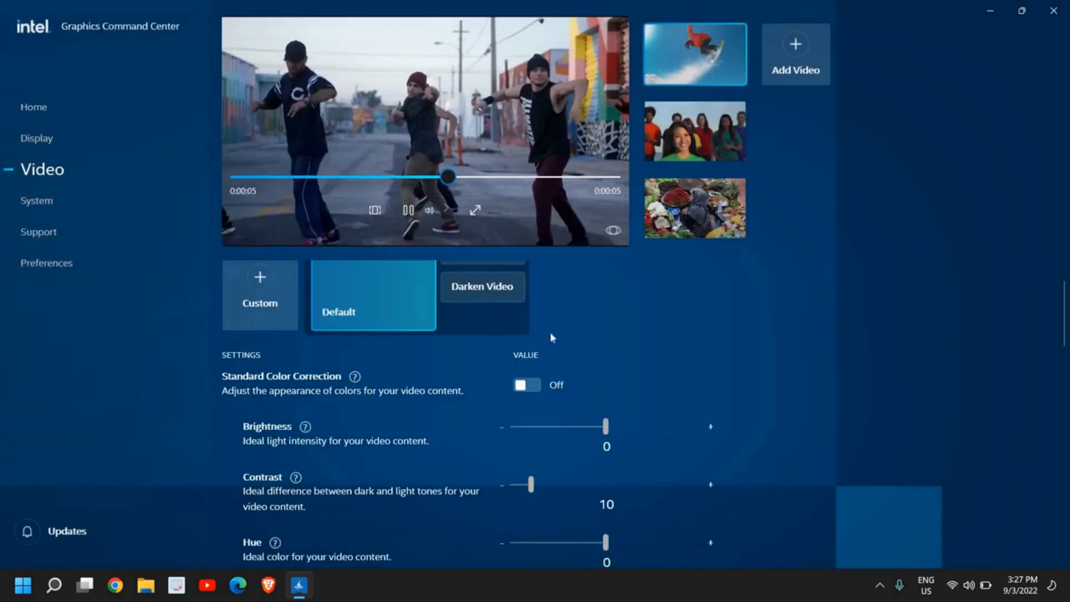
scroll(543, 353, "down", 2)
scroll(360, 402, "down", 1)
scroll(360, 401, "down", 1)
scroll(289, 416, "down", 1)
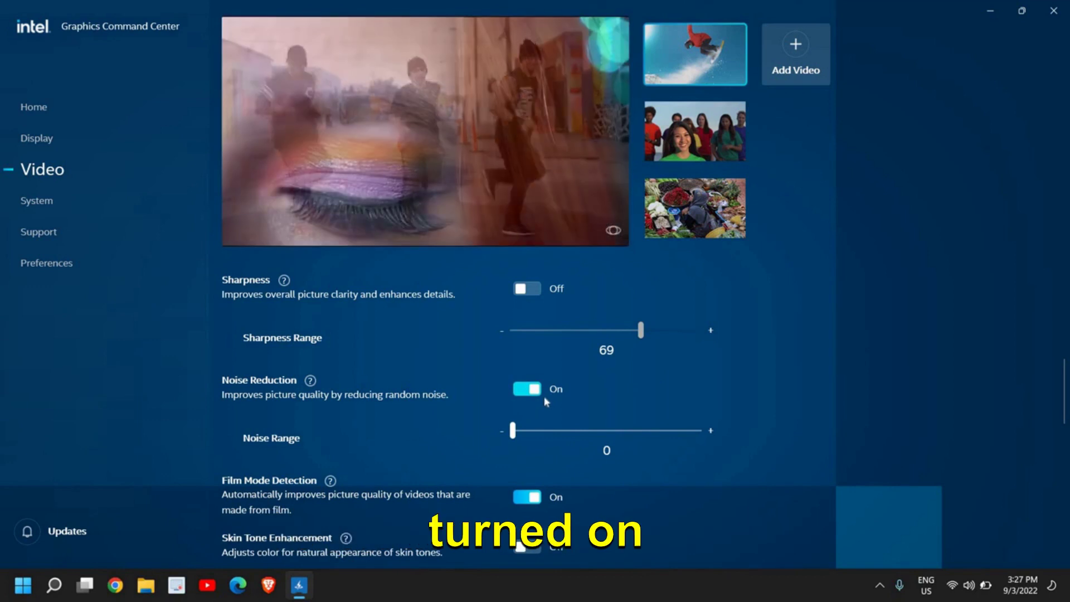
scroll(545, 402, "down", 2)
scroll(544, 402, "down", 2)
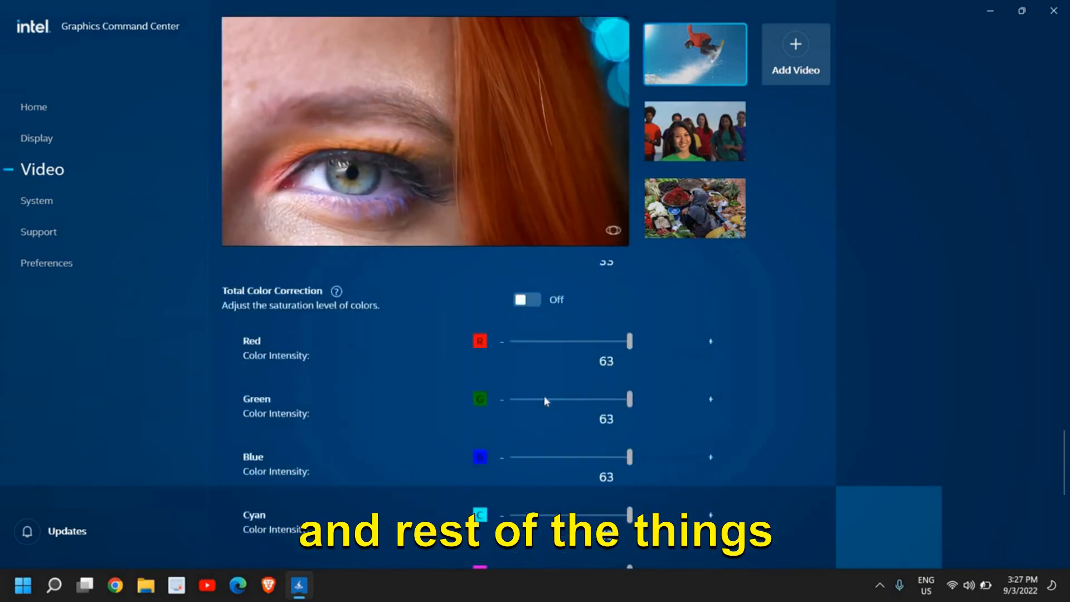
scroll(544, 402, "down", 2)
scroll(543, 395, "up", 1)
scroll(544, 392, "up", 3)
scroll(544, 390, "up", 3)
scroll(545, 390, "up", 3)
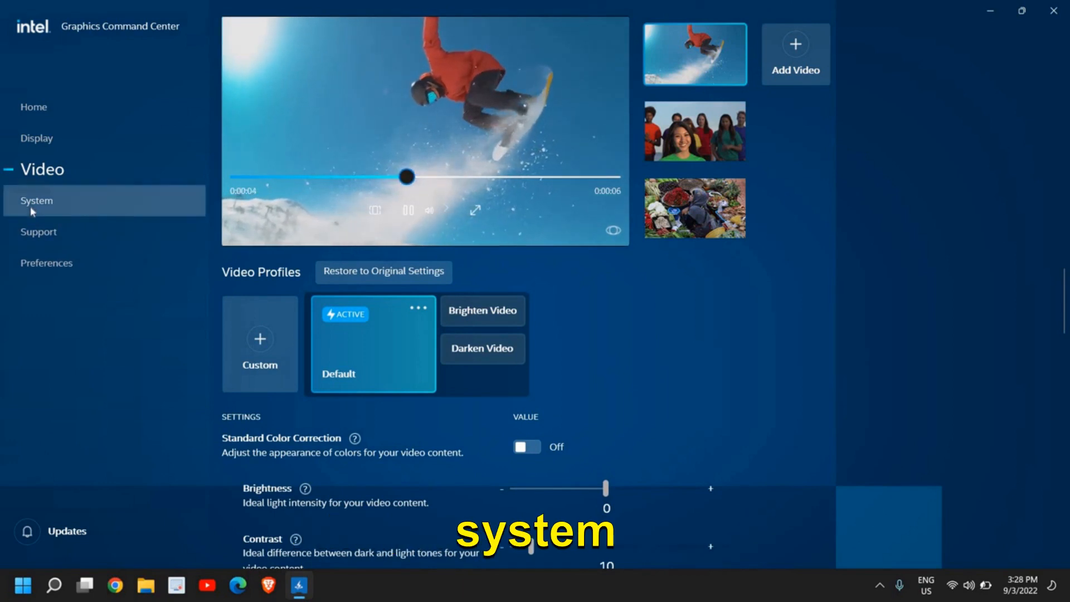
- Review the System section's GPUs and Hardware tabs: processor, 2995 MHz, 7.79 GB memory, 238 GB storage
left_click(33, 212)
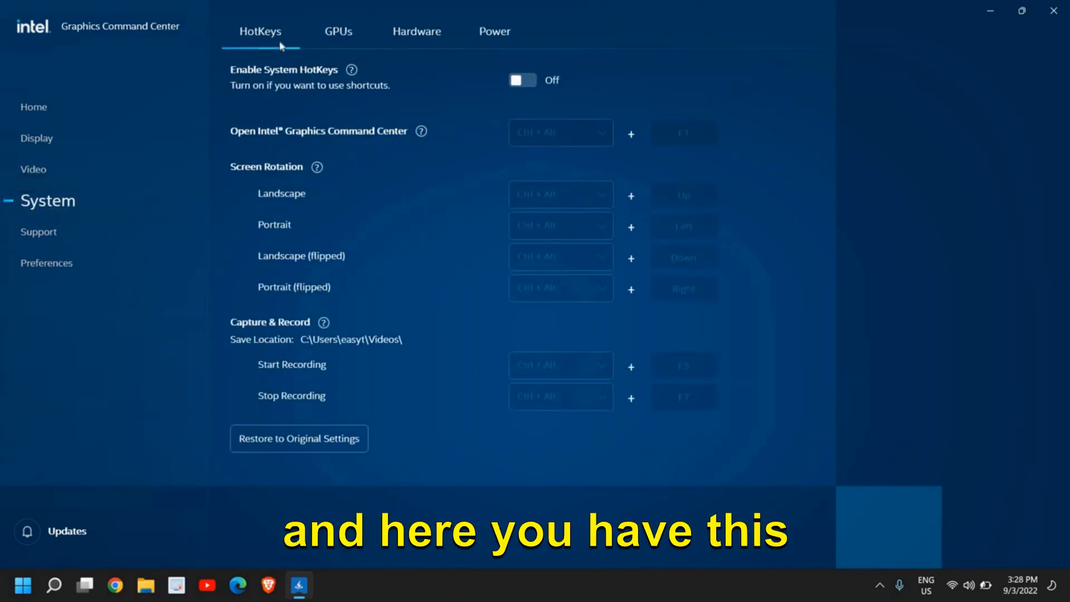
left_click(339, 34)
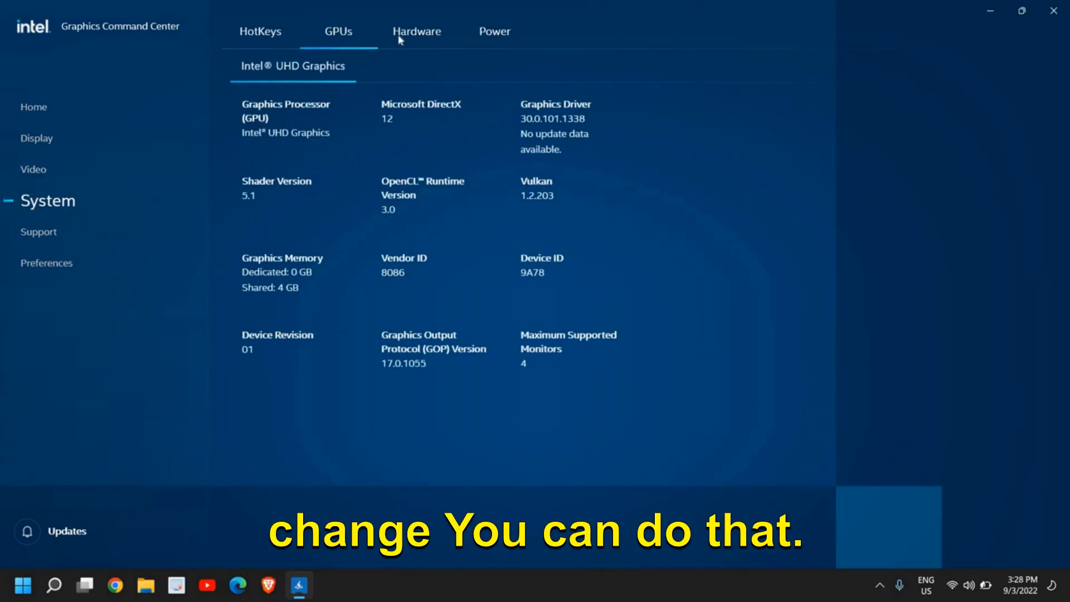
left_click(401, 35)
left_click(339, 34)
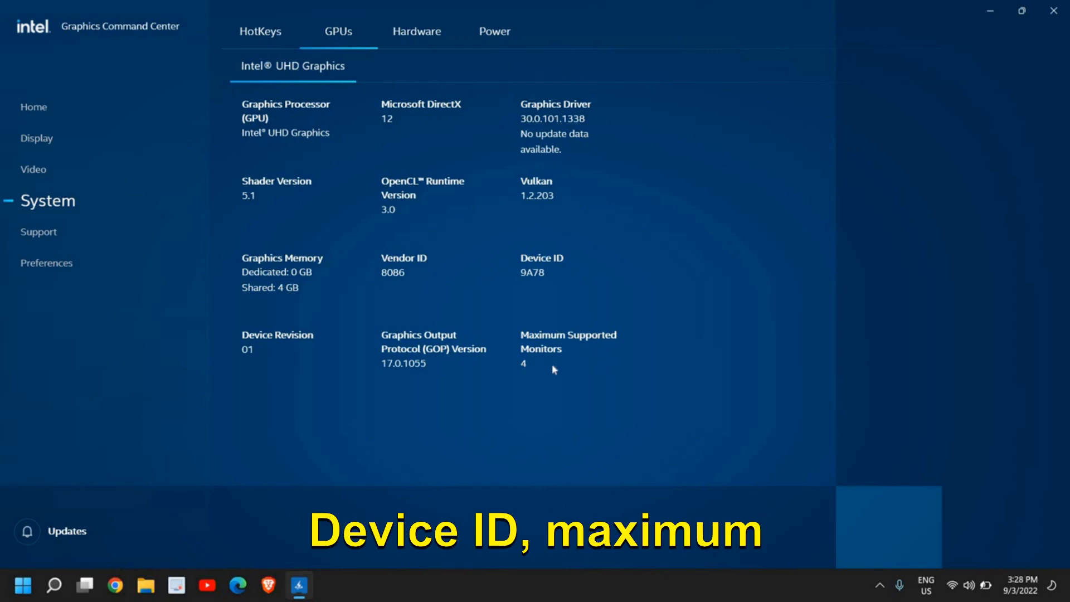
left_click(416, 35)
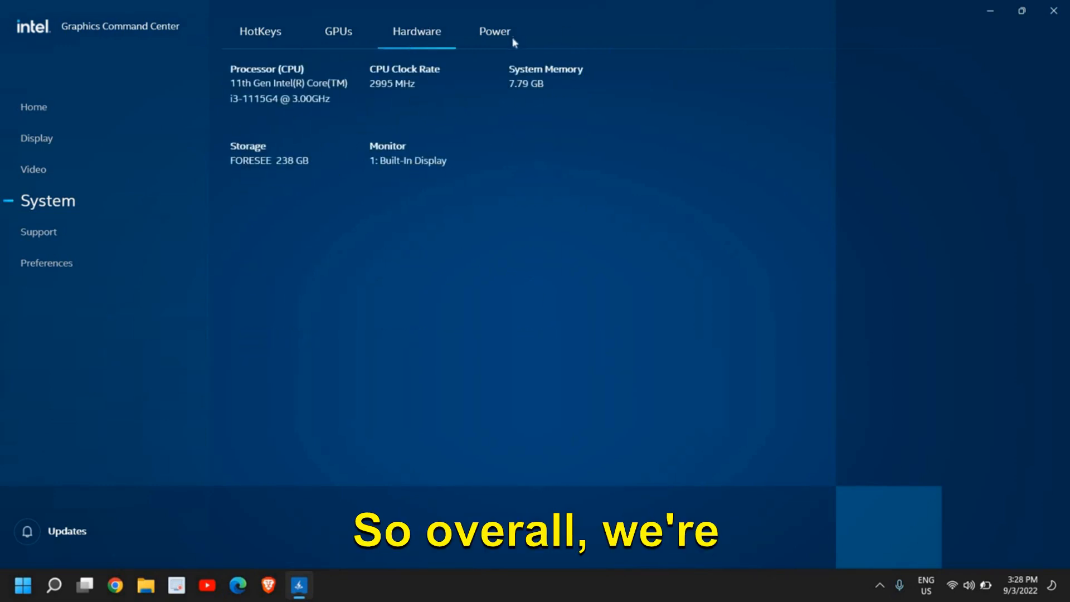
- Lower the battery Power Efficiency level on the Power tab to 2
left_click(495, 33)
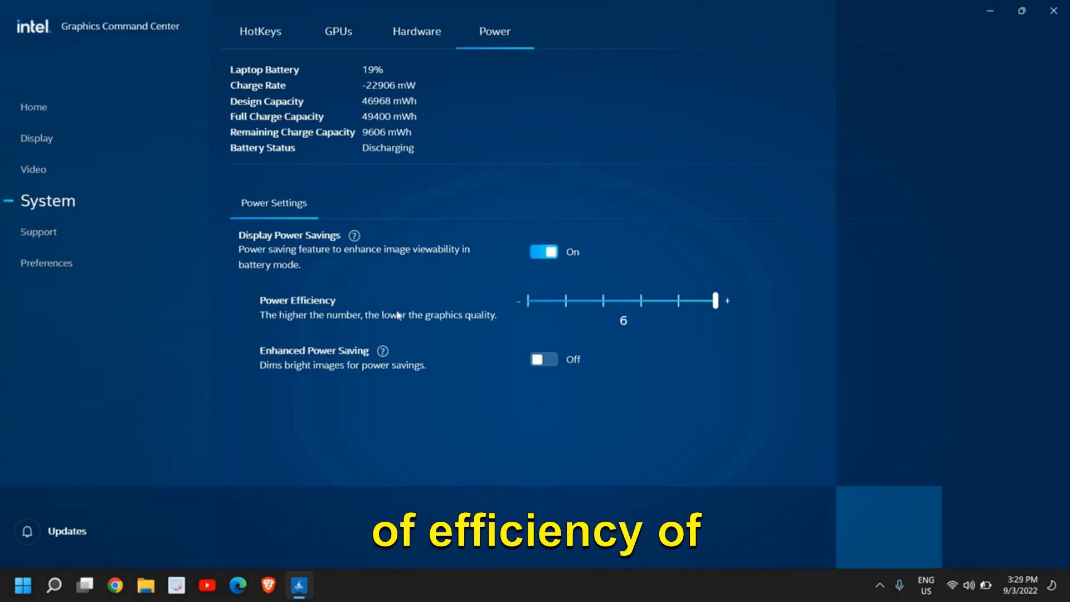
left_click_drag(715, 301, 603, 328)
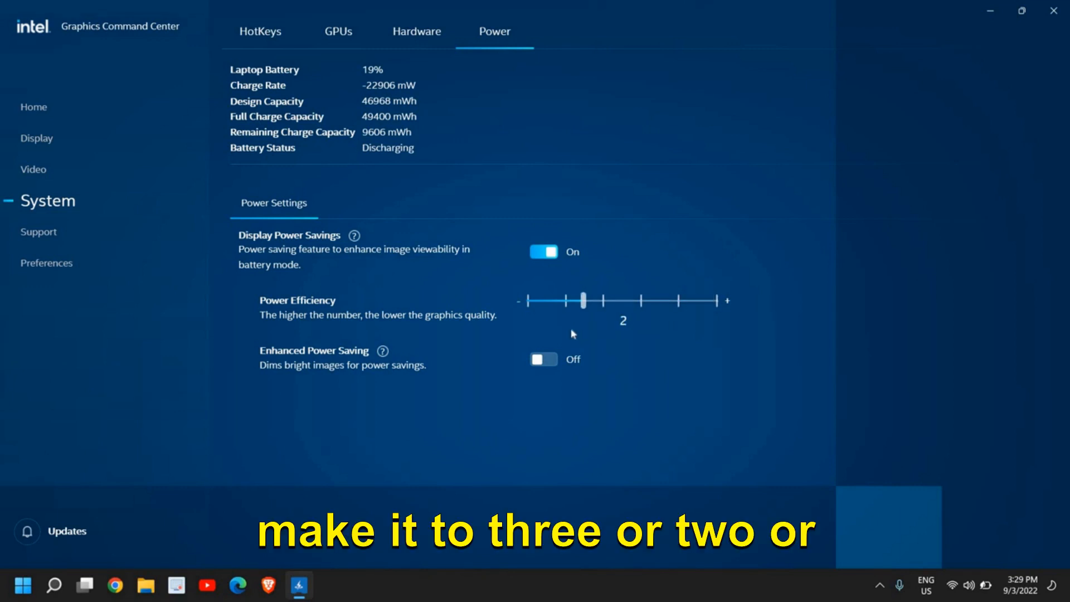
left_click_drag(527, 342, 525, 342)
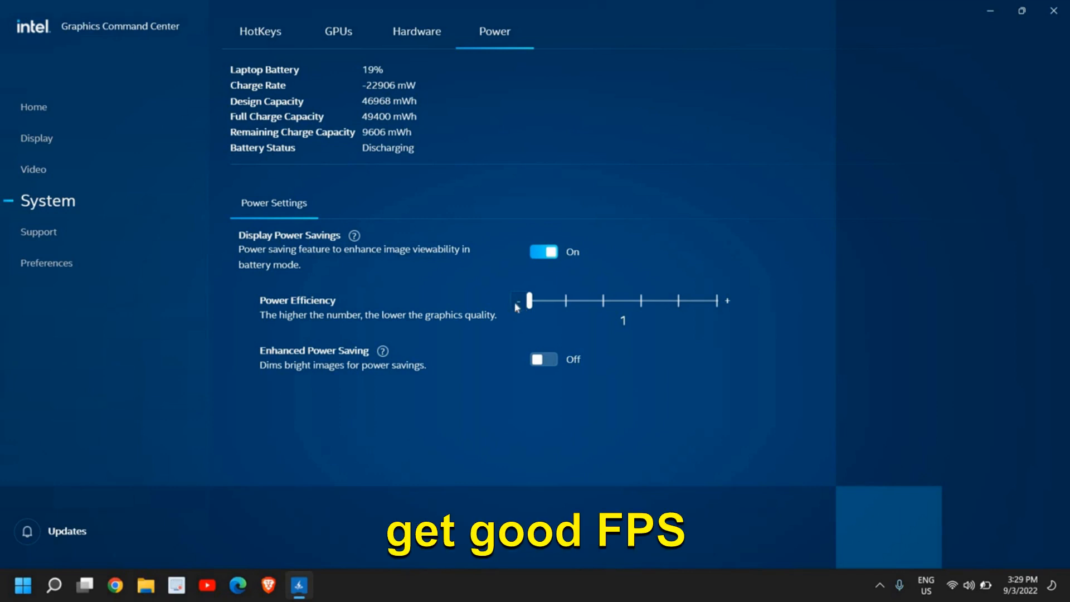
mouse_move(528, 302)
left_mouse_down()
mouse_move(568, 302)
mouse_move(529, 304)
left_mouse_up()
left_click(567, 314)
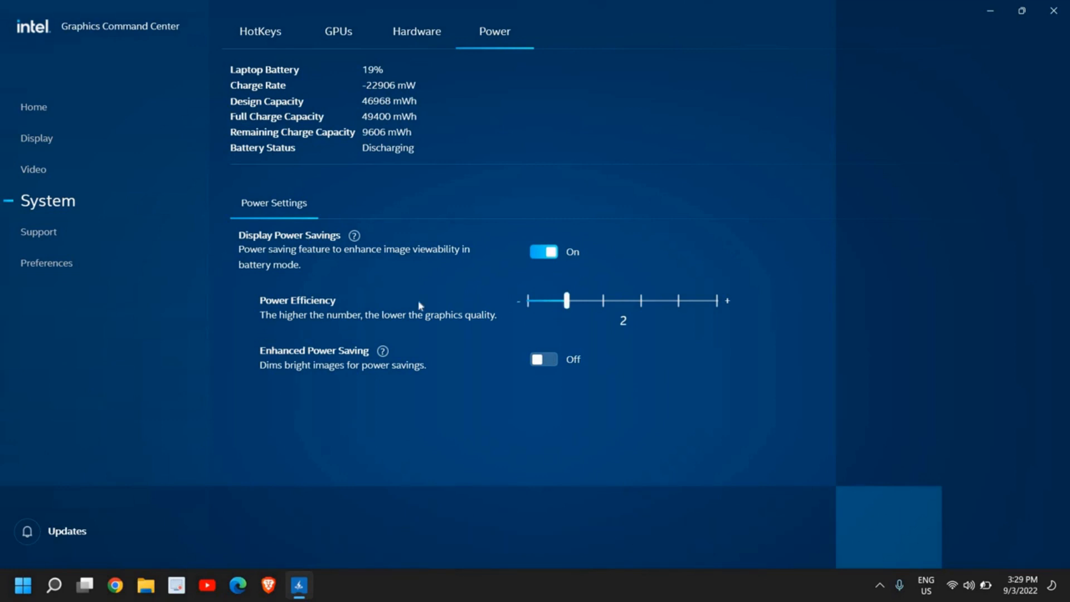
- Check the driver Updates panel and dismiss it again
left_click(59, 539)
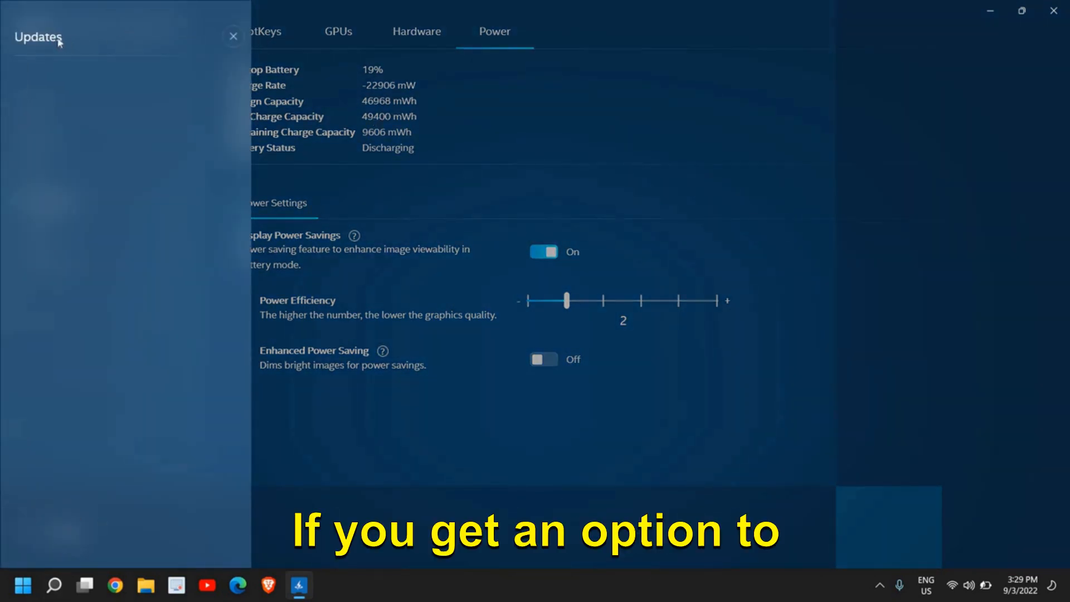
left_click(232, 36)
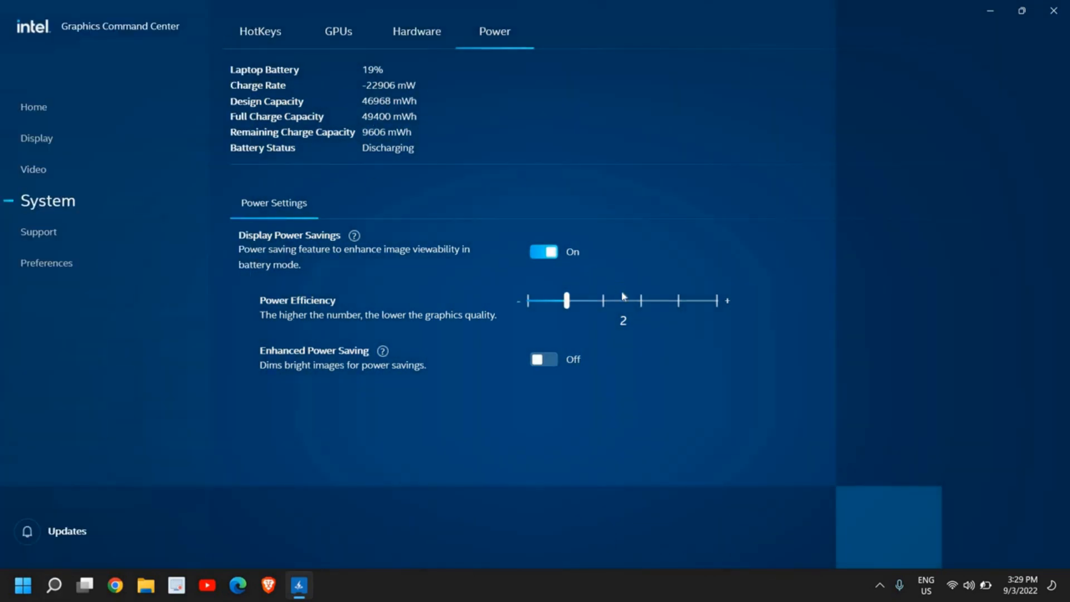
- Close Command Center and reach Gaming > Game Mode in Windows Settings with Game Mode on
key("alt+F4")
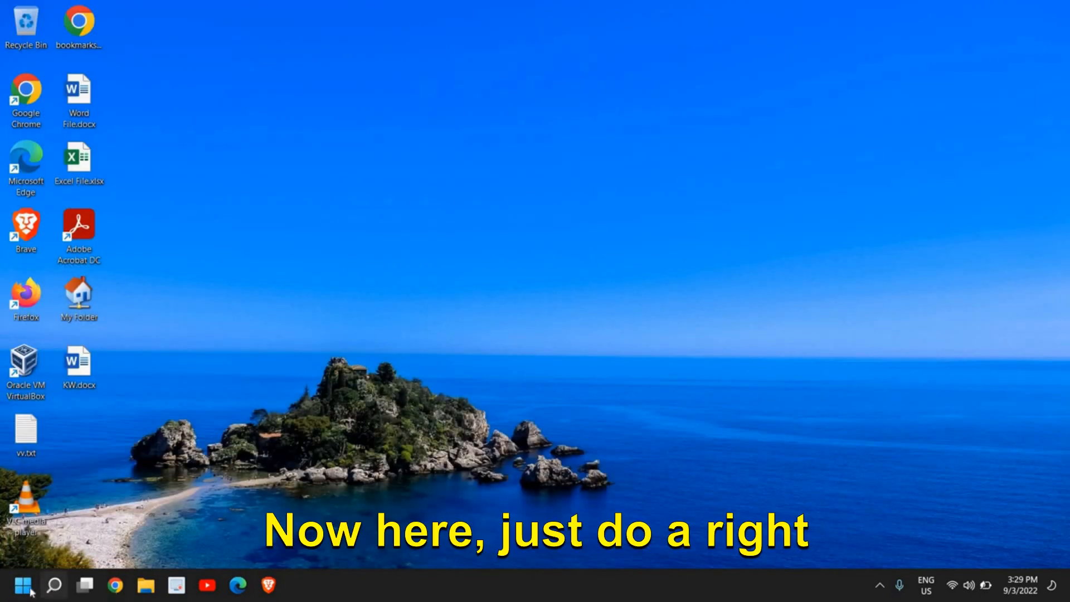
right_click(17, 587)
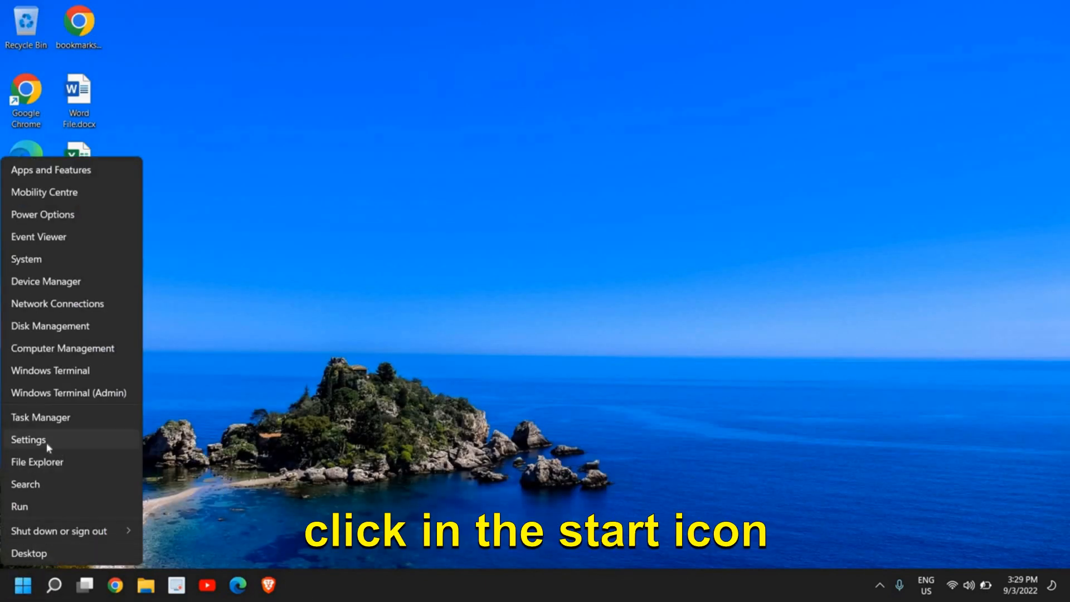
left_click(46, 440)
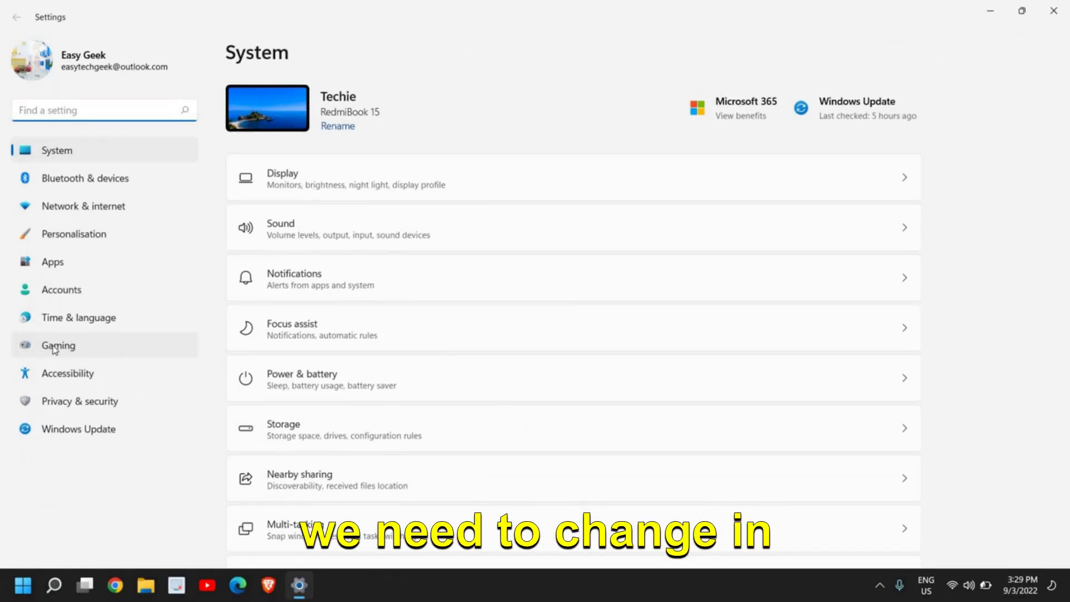
left_click(53, 349)
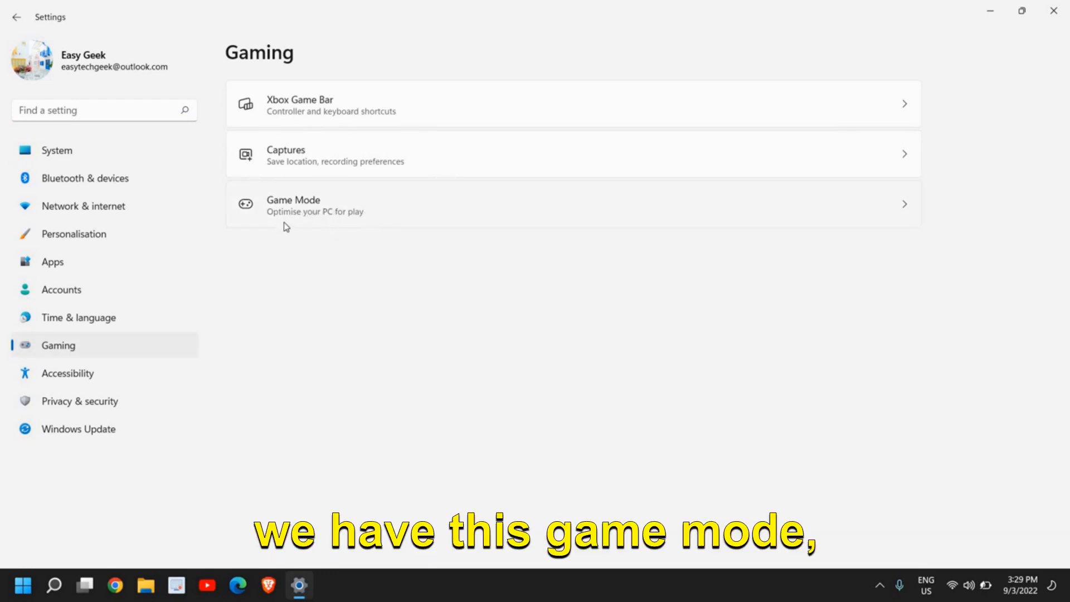
left_click(370, 209)
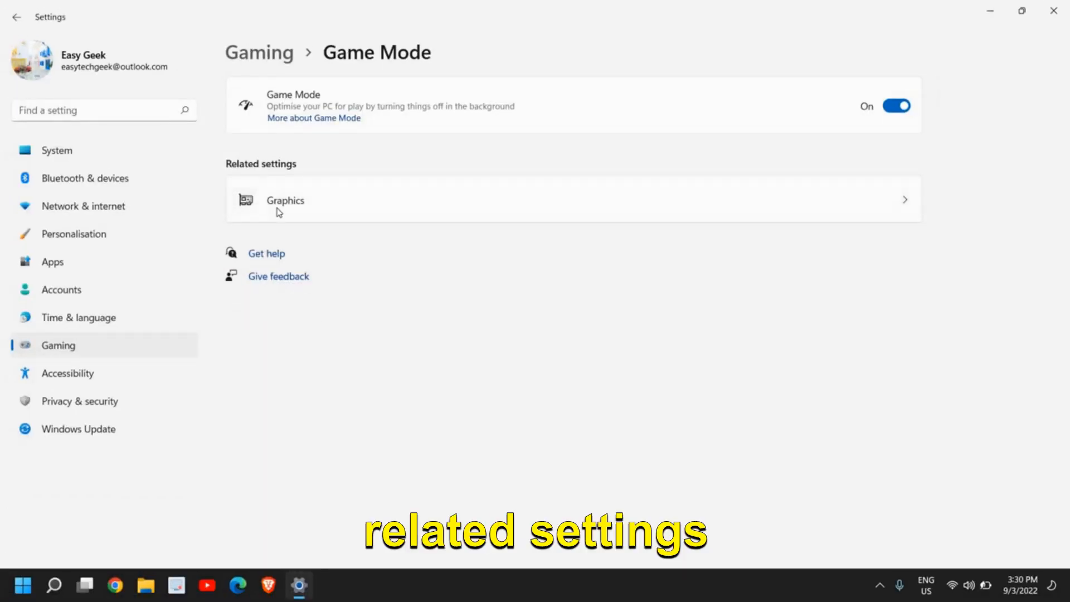
left_click(285, 201)
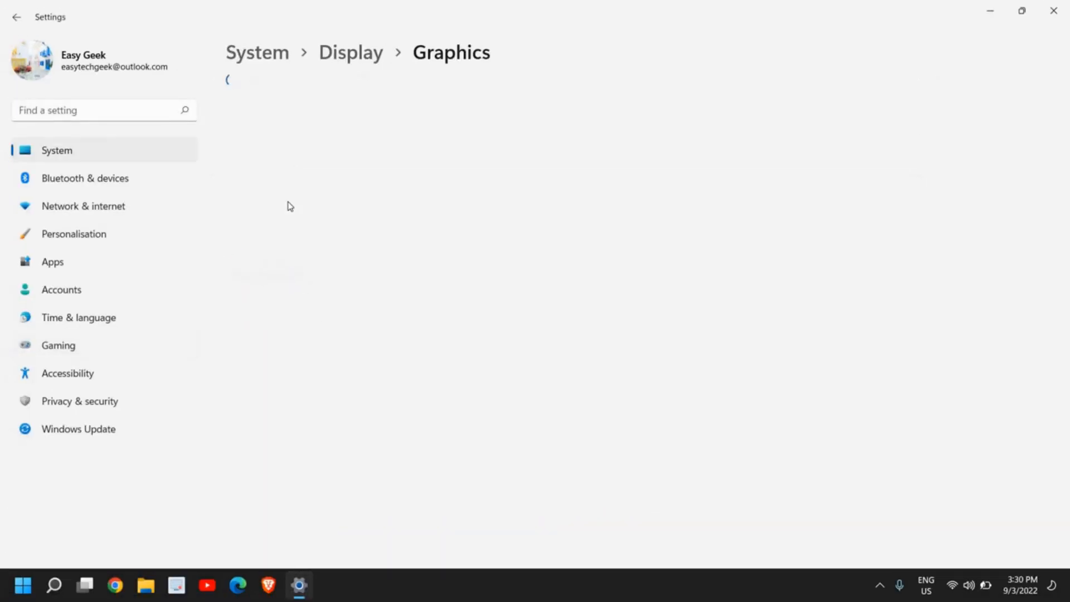
scroll(373, 277, "down", 5)
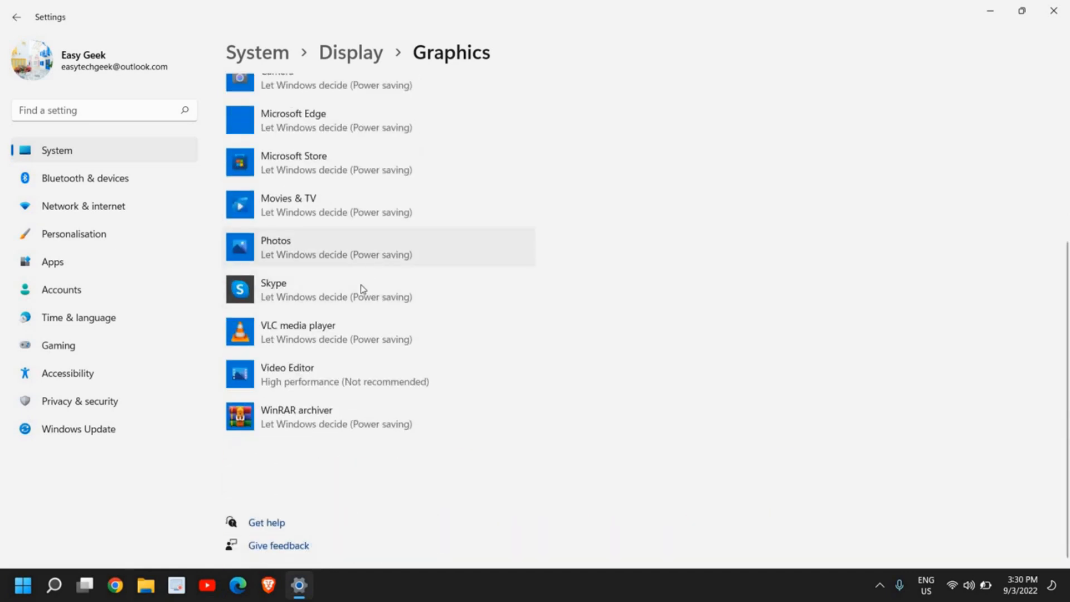
scroll(349, 411, "up", 4)
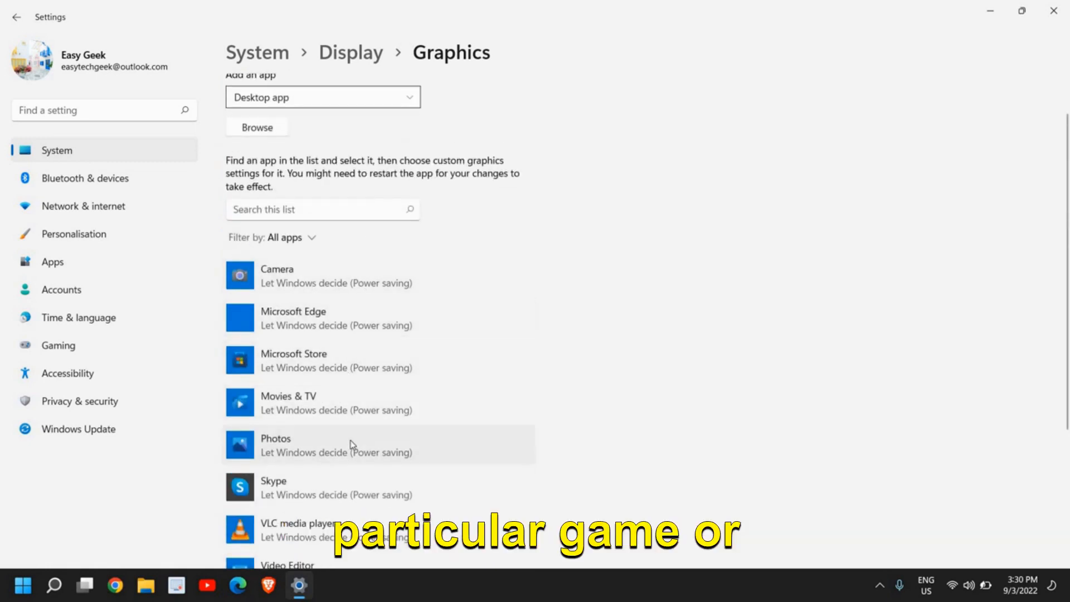
scroll(318, 427, "down", 2)
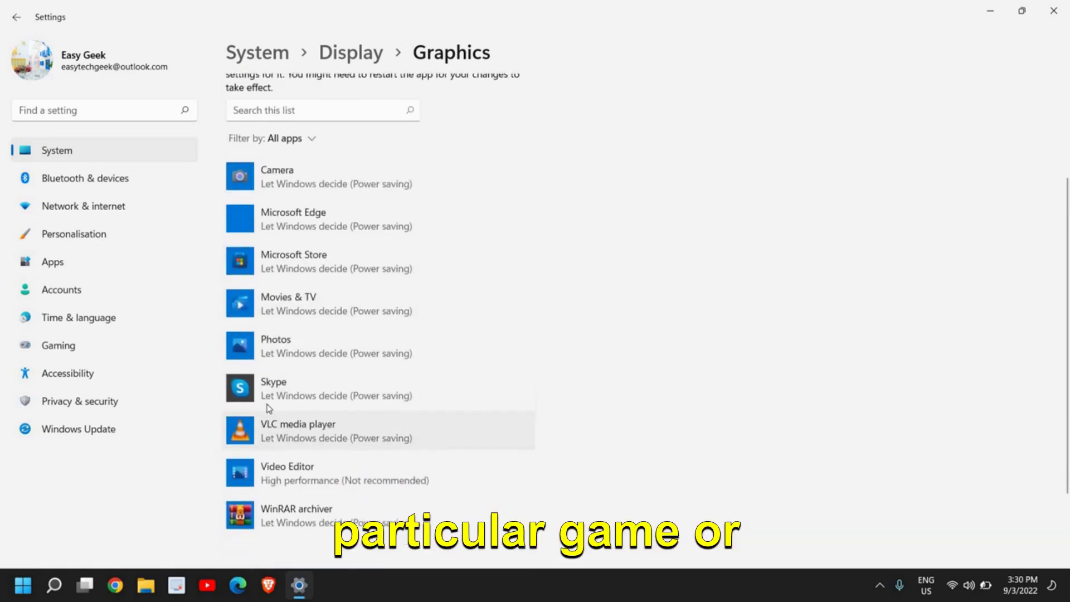
left_click(308, 392)
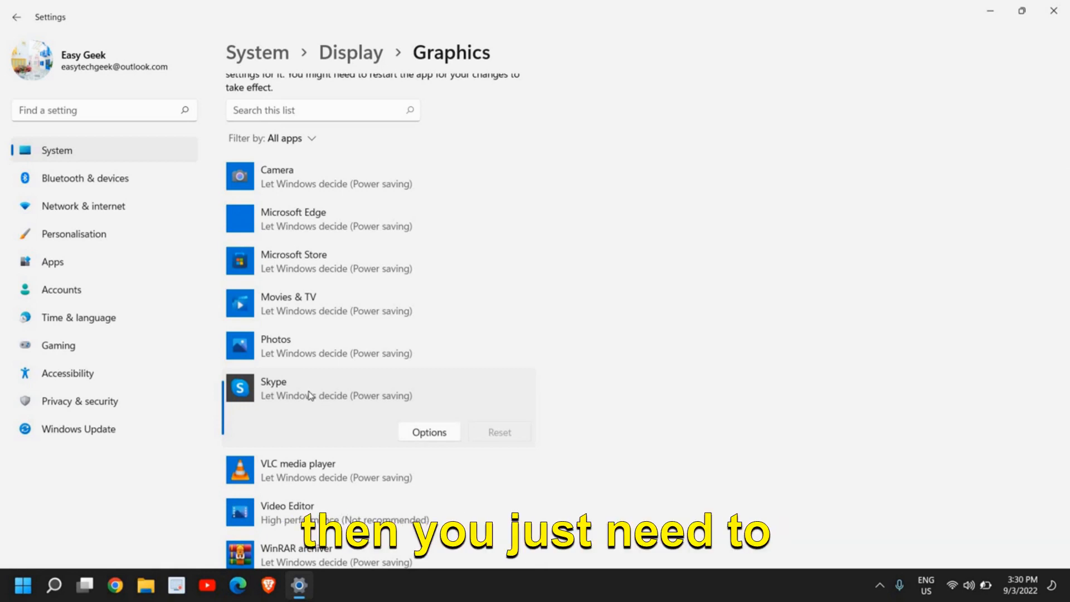
left_click(440, 439)
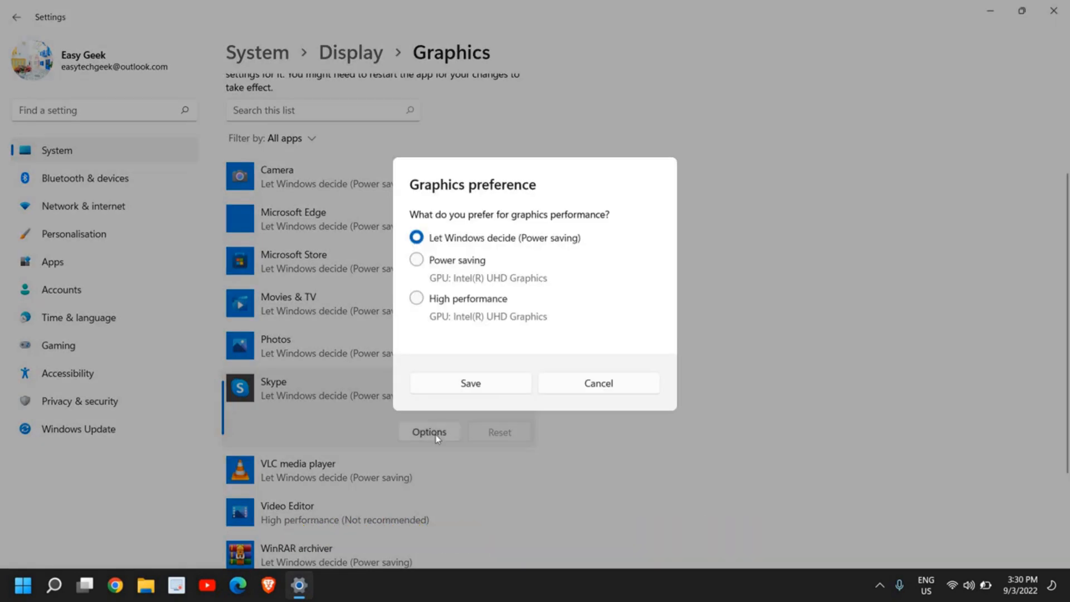
left_click(416, 299)
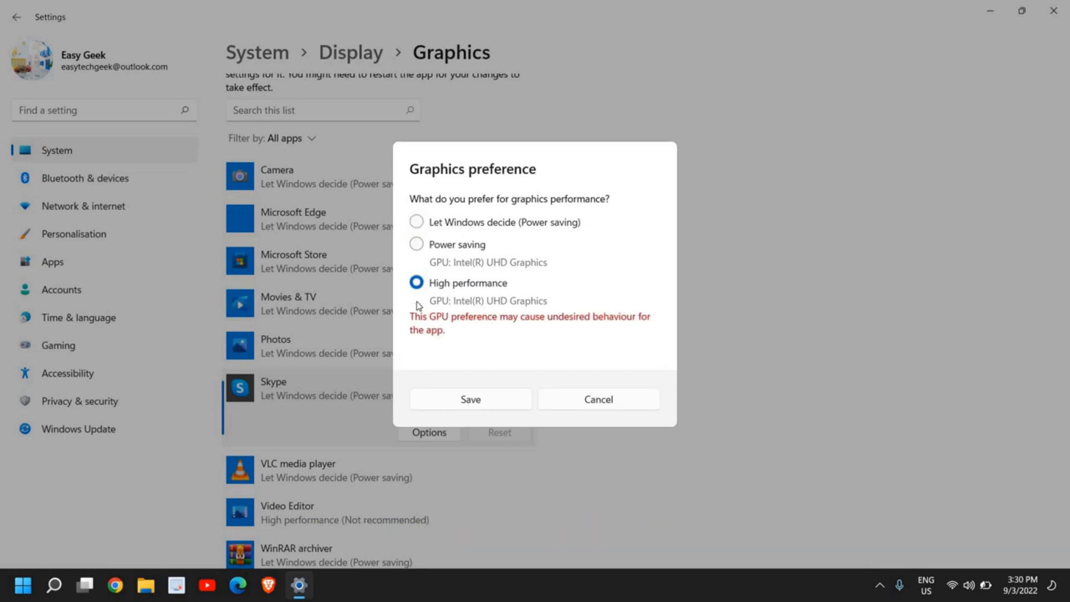
left_click(584, 402)
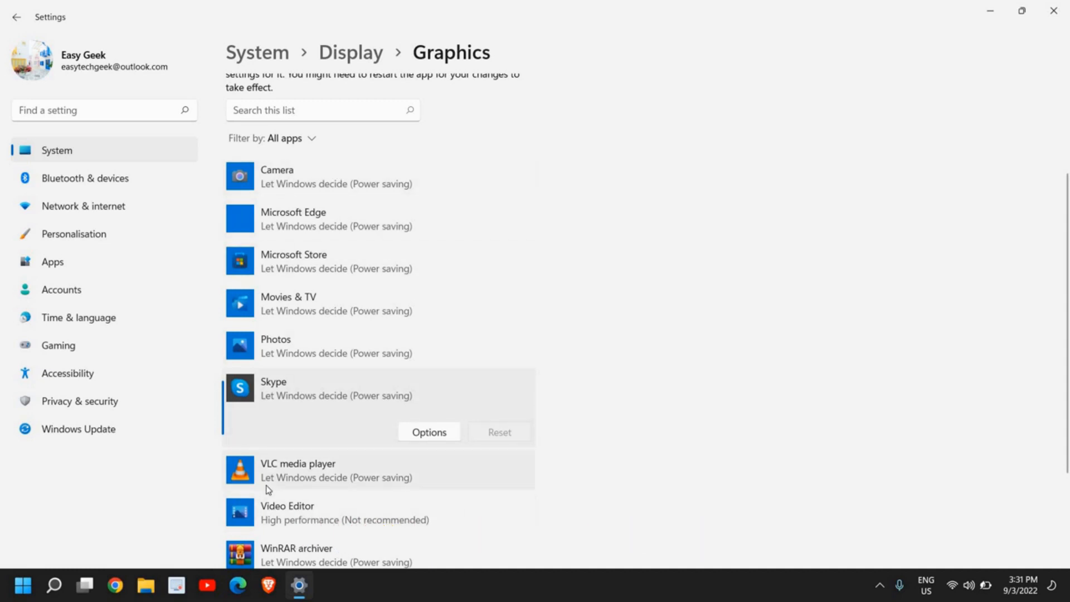
scroll(268, 485, "up", 2)
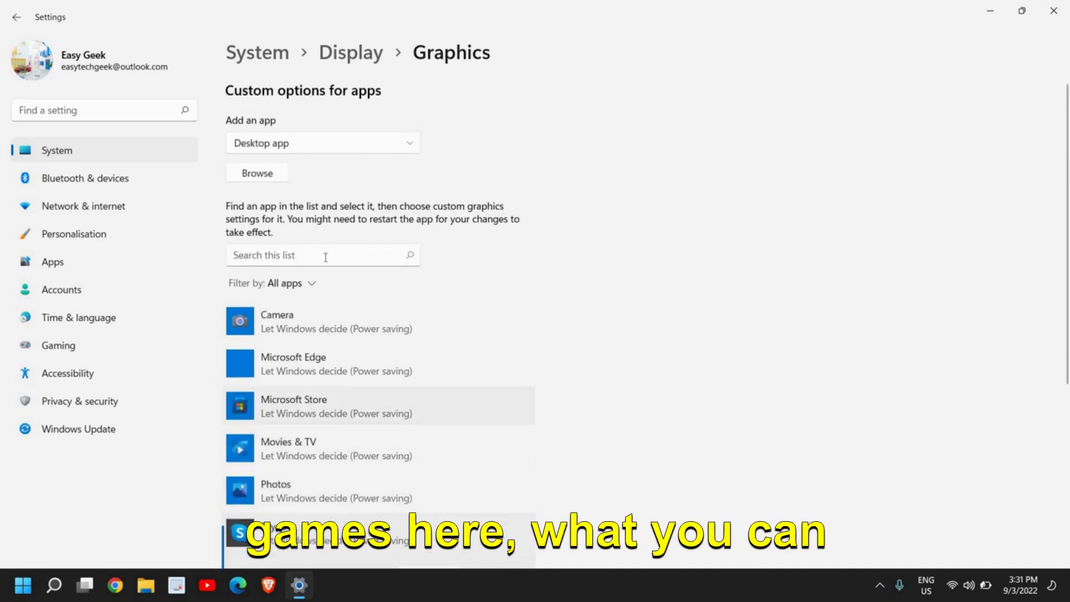
left_click(258, 174)
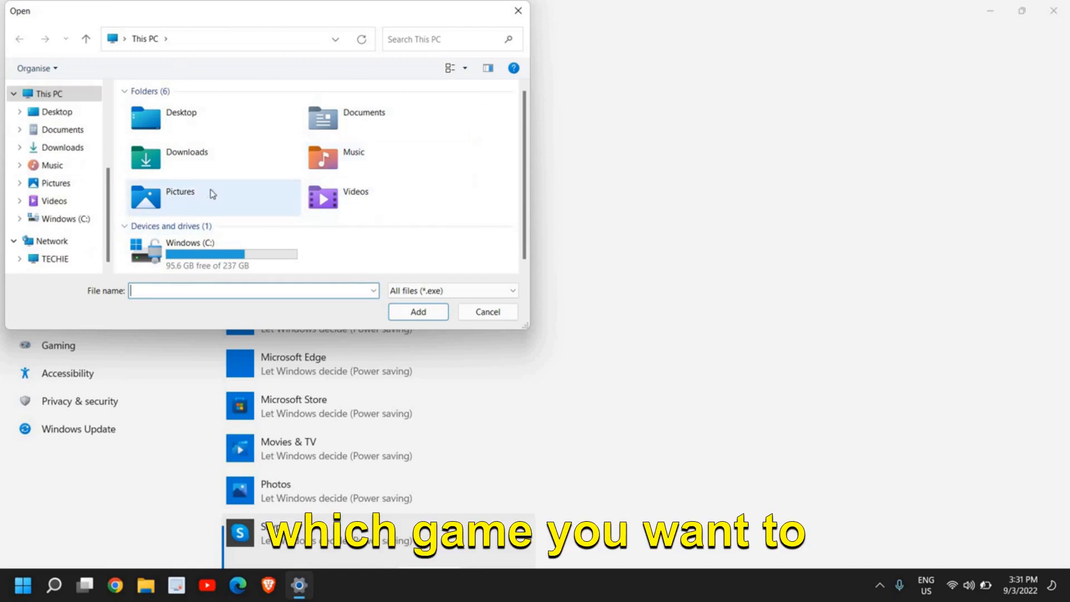
left_click(488, 312)
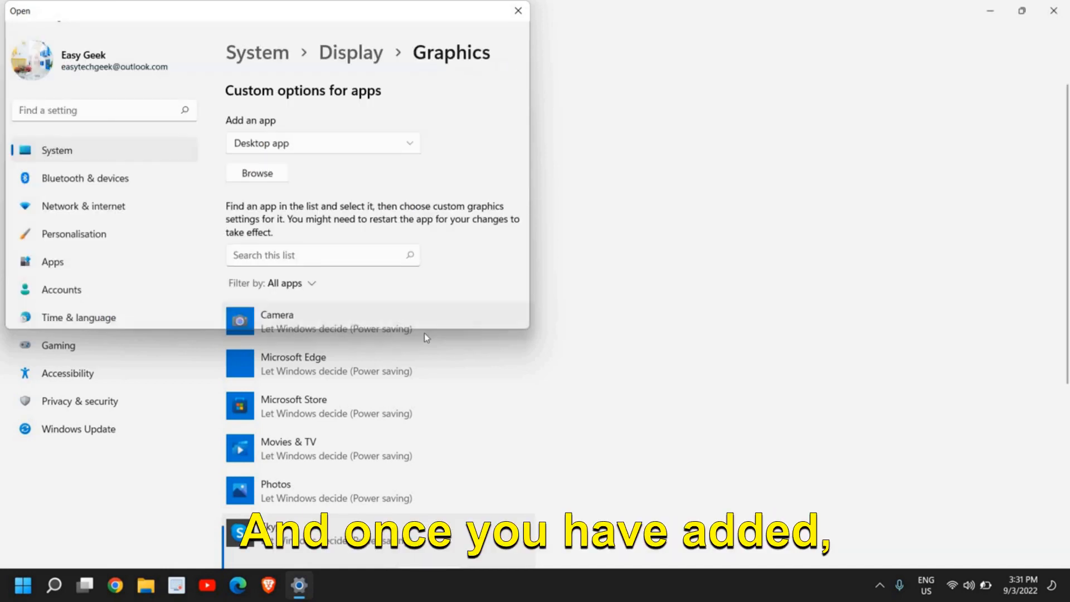
left_click(315, 377)
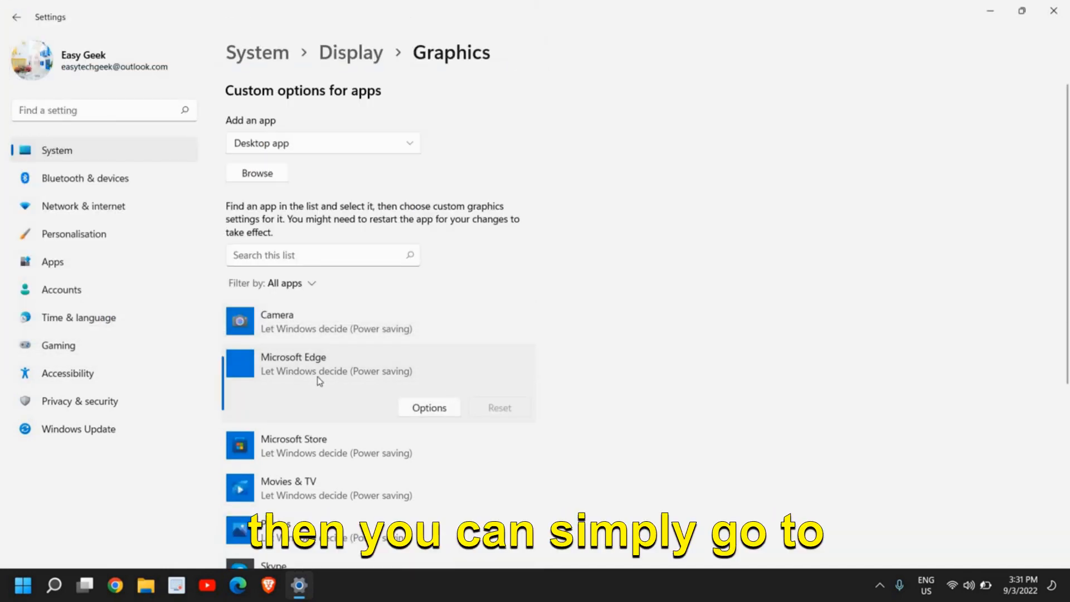
left_click(427, 409)
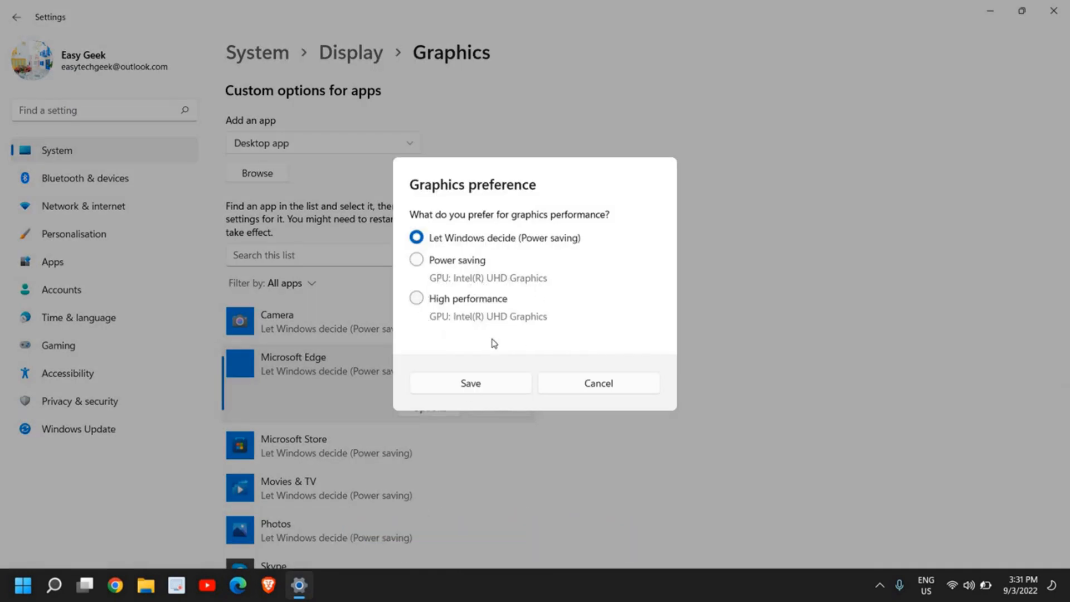
left_click(599, 383)
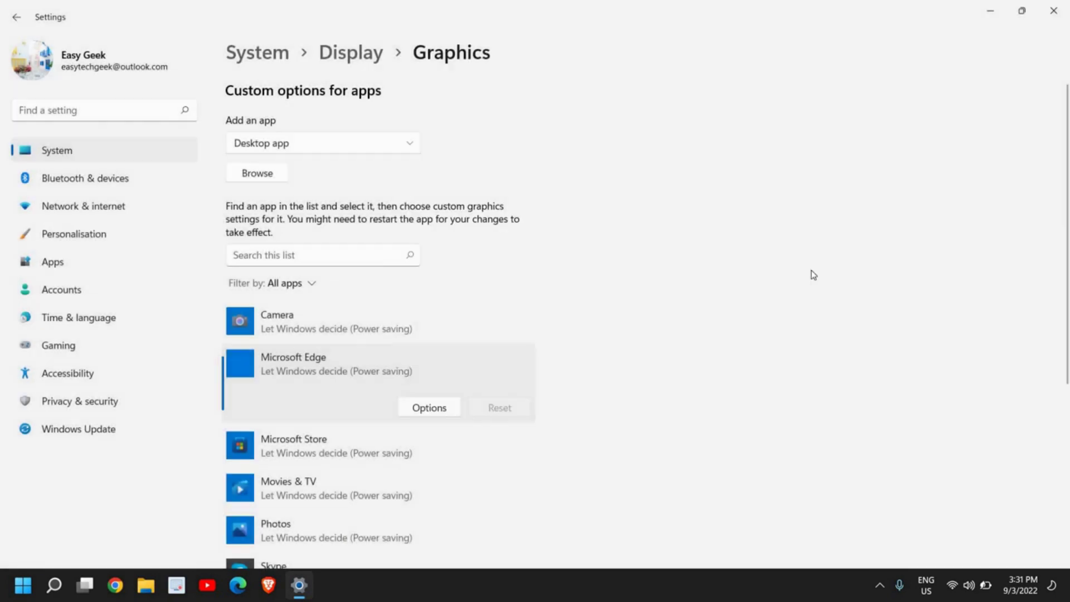
- Close Windows Settings, leaving Edge's graphics preference on Let Windows decide
left_click(1053, 11)
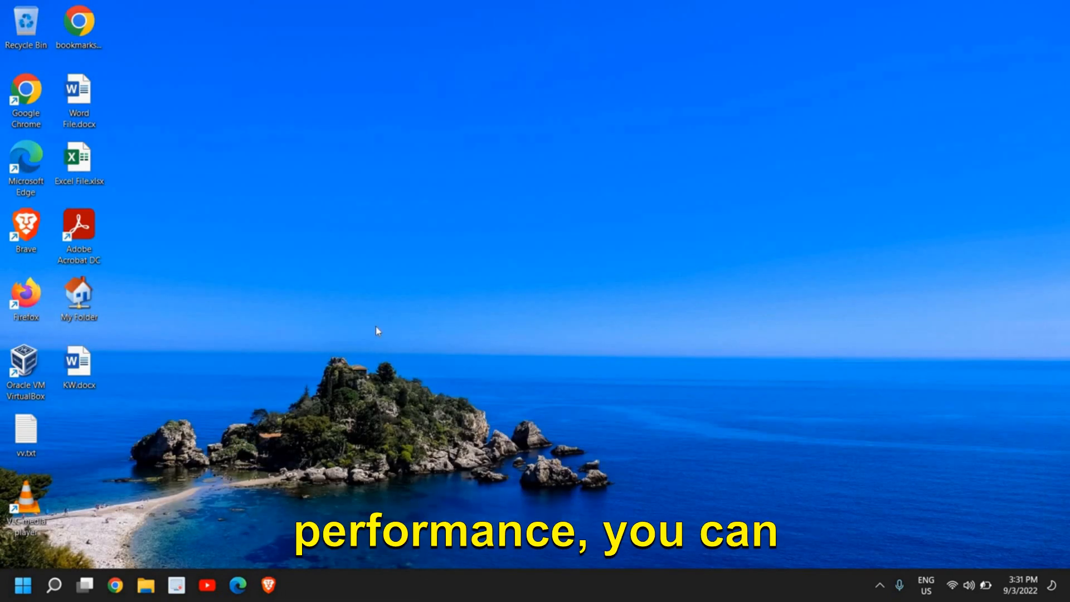